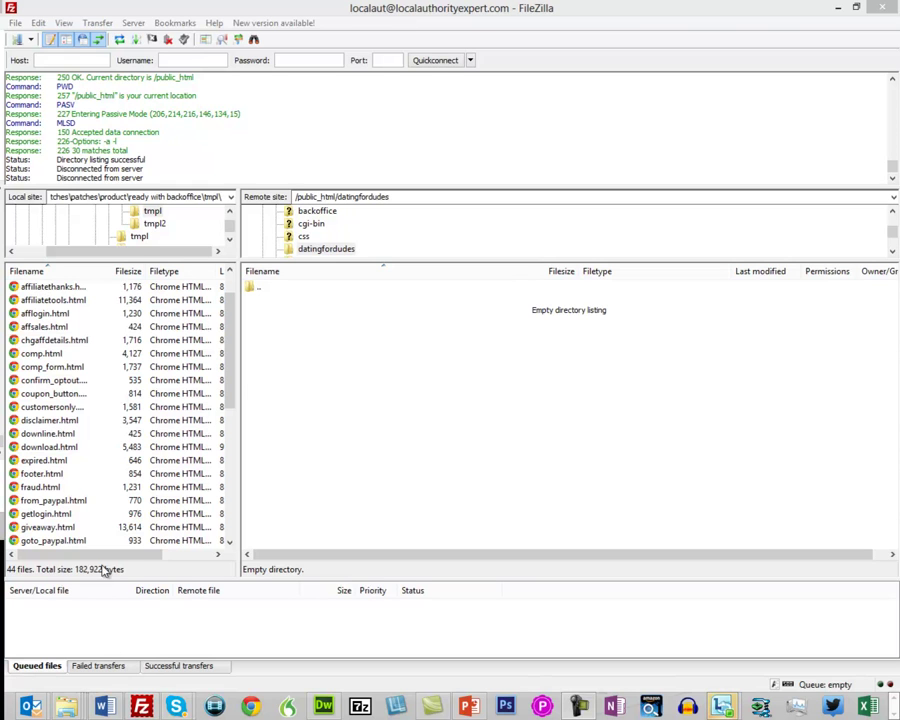
Bring up the Squeeze Page Templates folder as a smaller window with FileZilla's remote file list visible behind it.
mouse_move(70, 712)
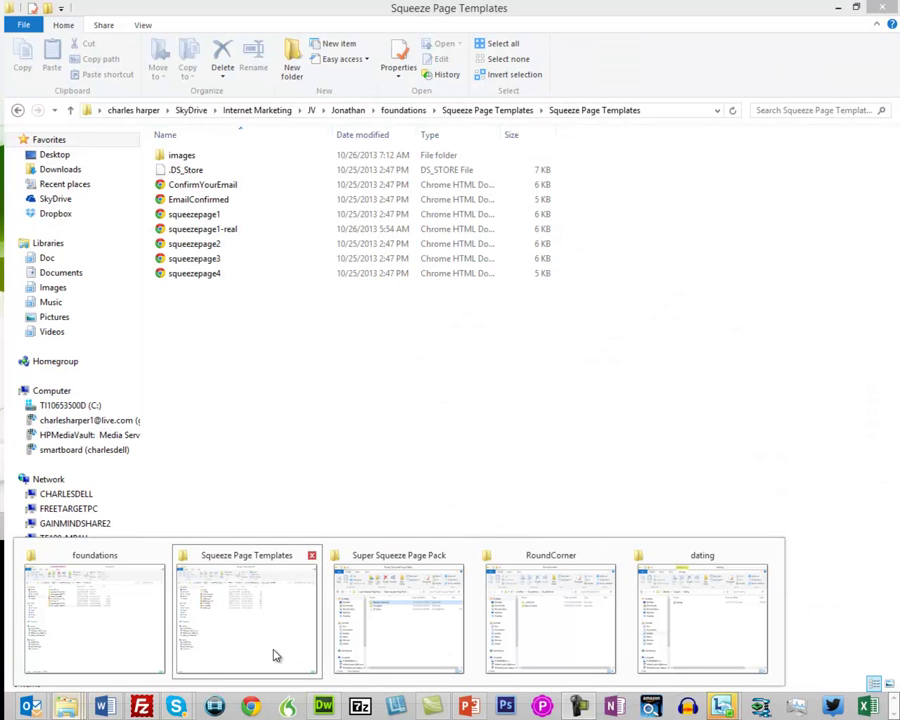
left_click(276, 655)
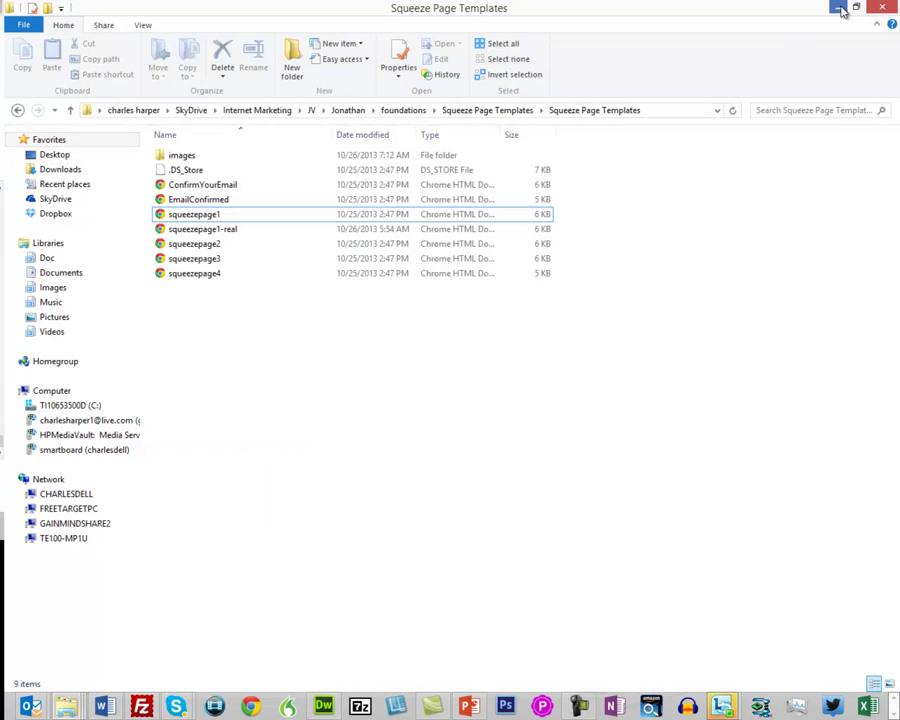
left_click(856, 8)
left_click_drag(432, 197, 535, 366)
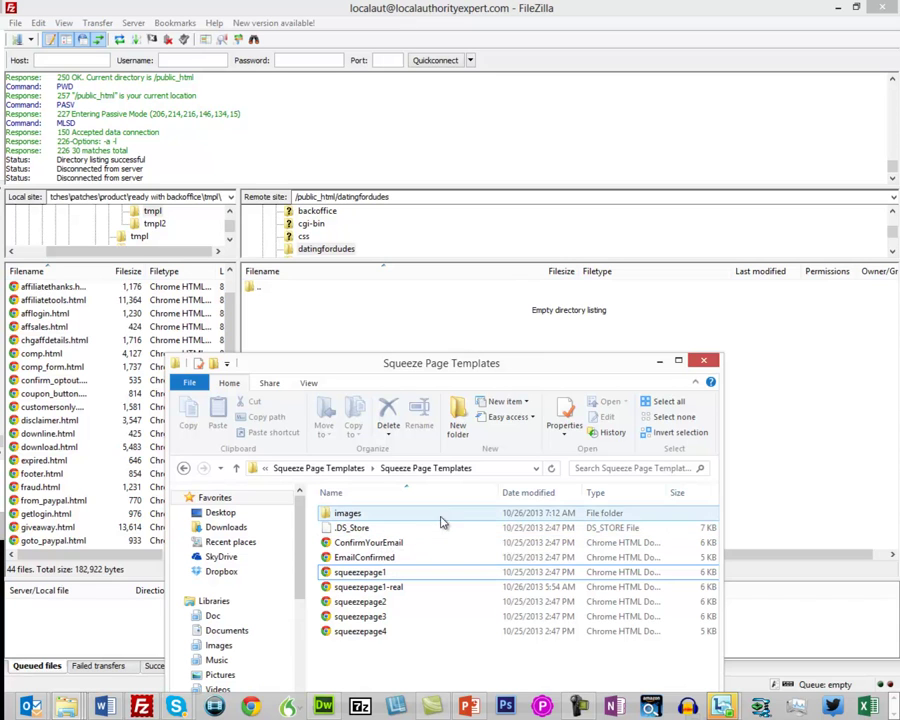
Upload the images folder and all the files in Squeeze Page Templates to the server's /public_html/datingfordudes directory.
left_click(352, 513)
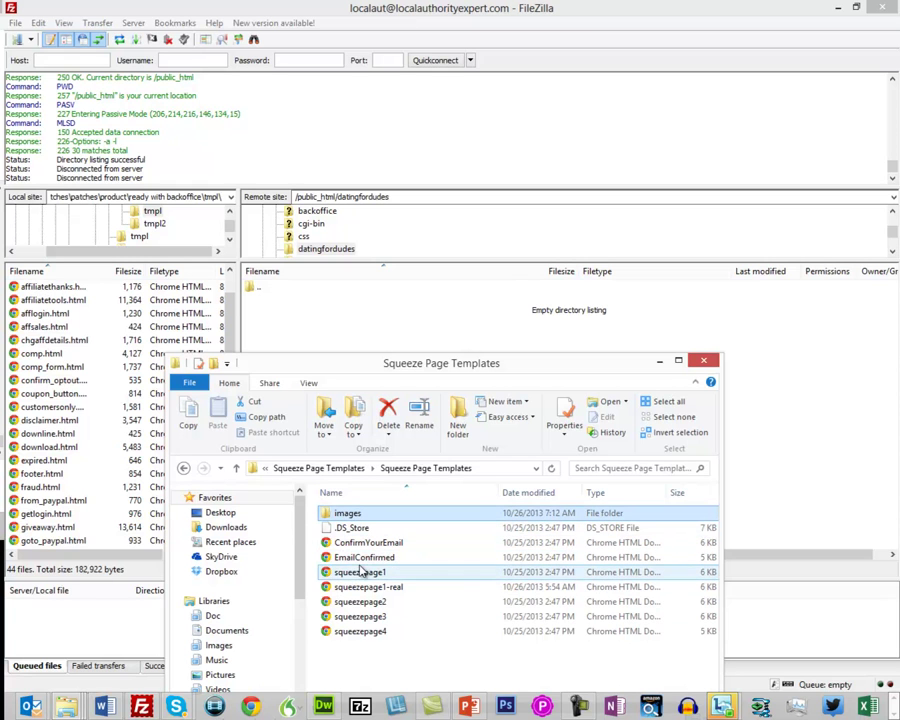
left_click(366, 632, "shift")
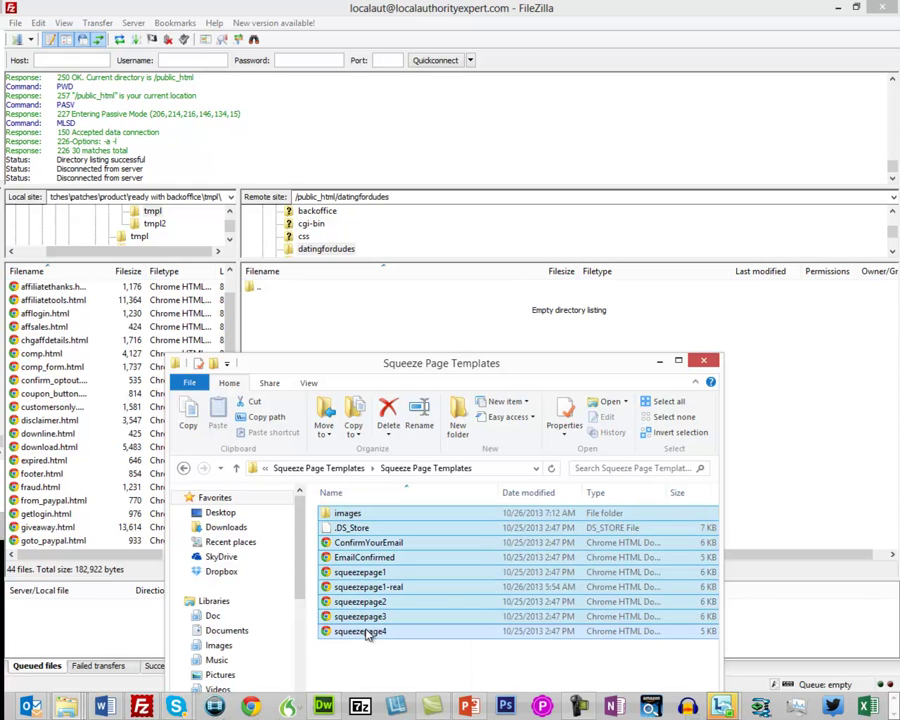
left_click_drag(357, 604, 347, 256)
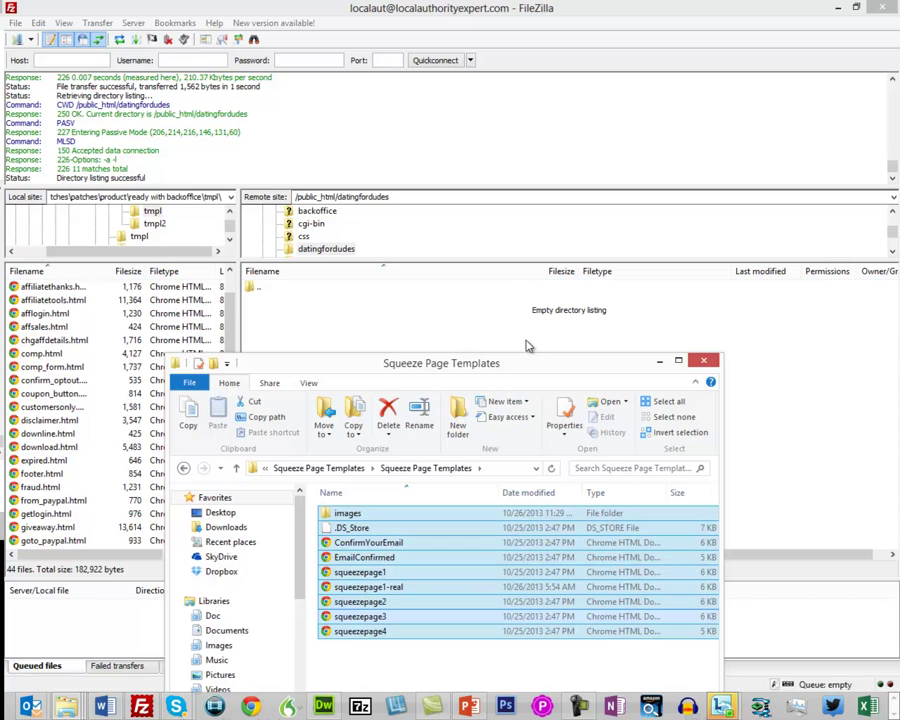
Return to FileZilla and reload the remote datingfordudes directory by switching to css and back.
left_click(305, 237)
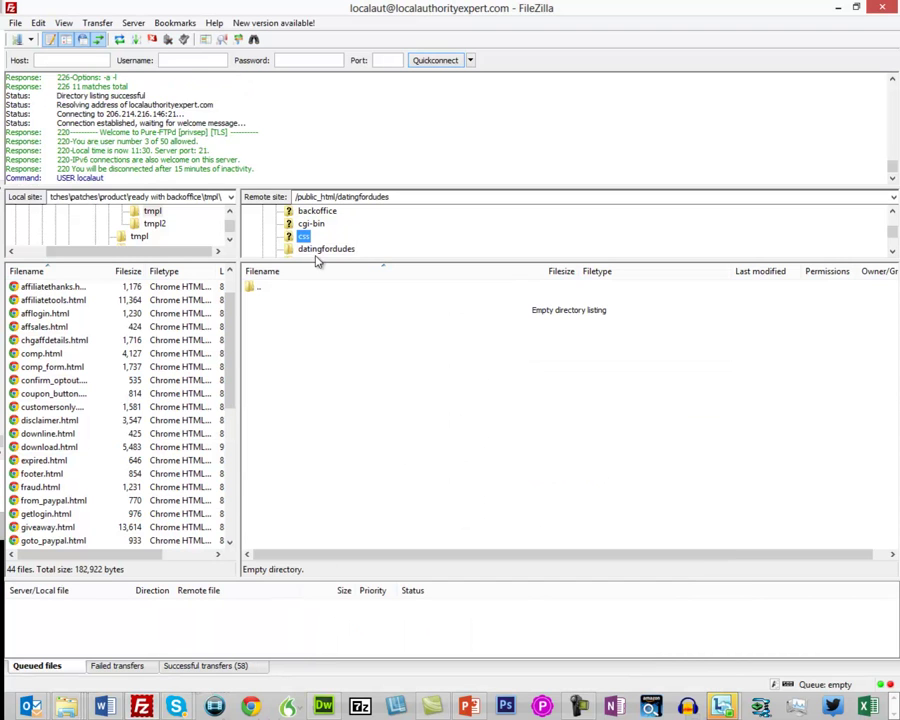
left_click(323, 251)
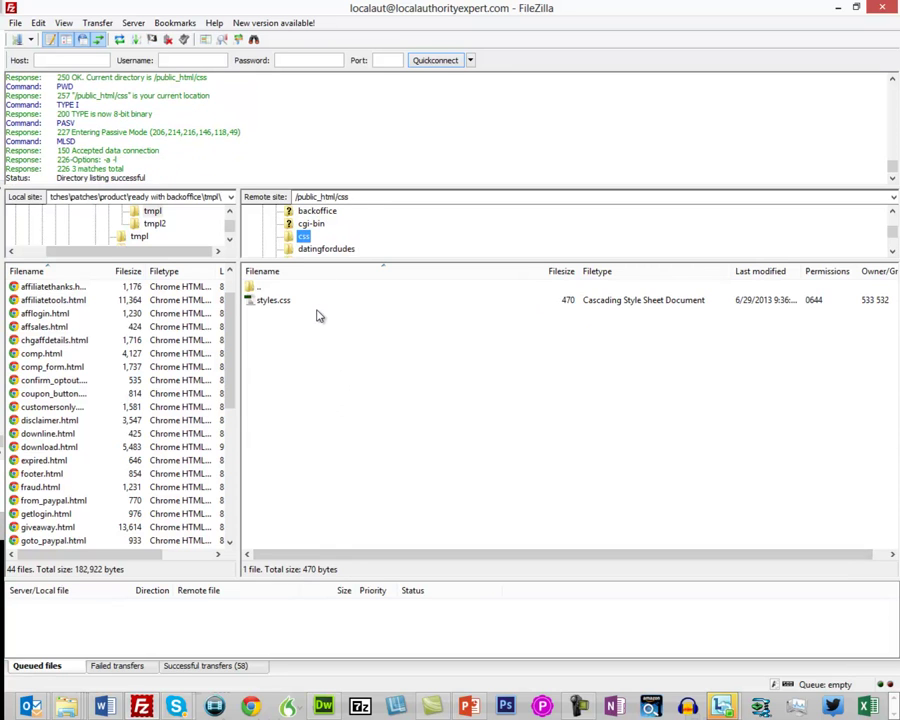
left_click(326, 250)
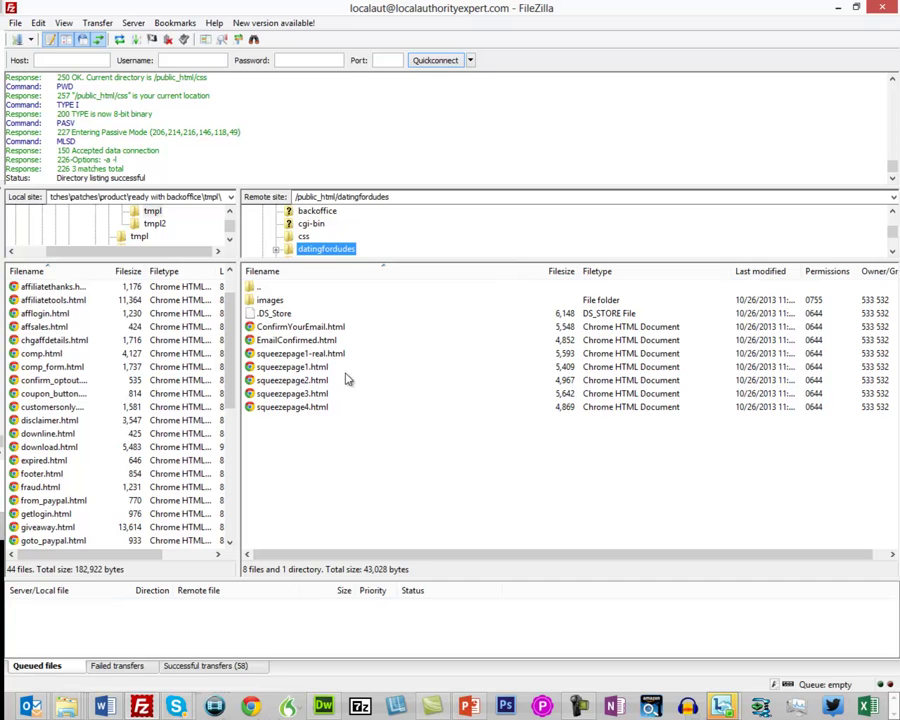
Rename squeezepage1-real.html in the remote datingfordudes directory as index.html.
left_click(286, 356)
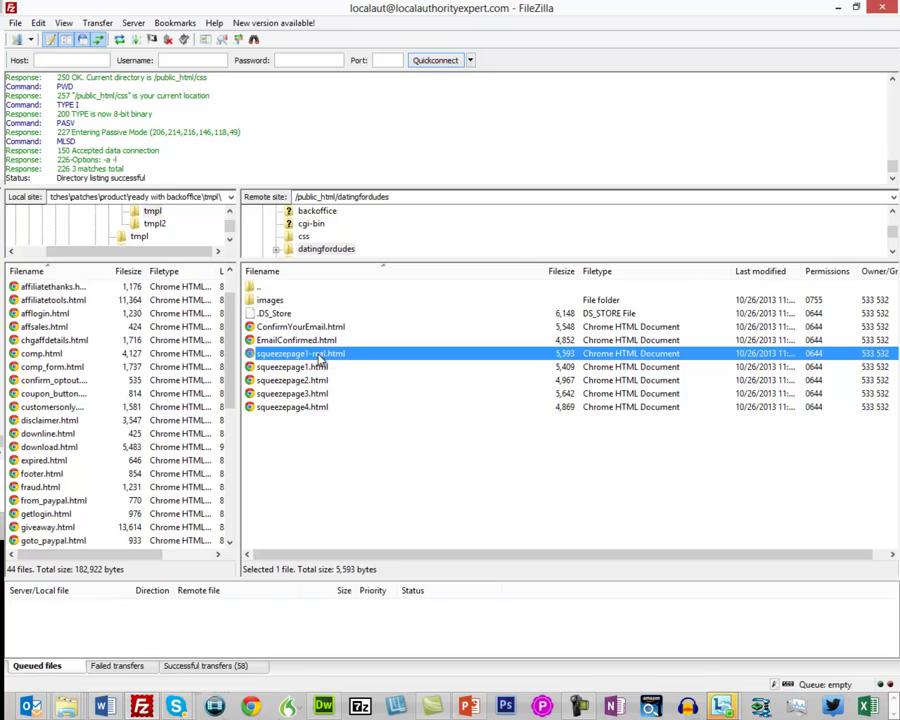
left_click(328, 354)
left_click(328, 353)
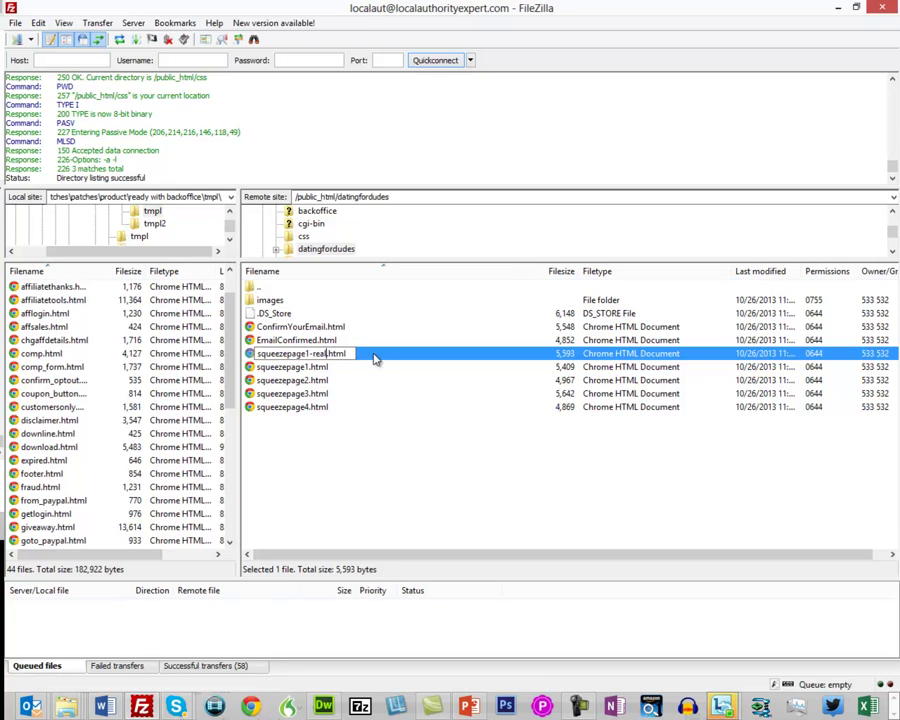
key("BackSpace")
key("BackSpace")
key("BackSpace")
key("BackSpace")
key("BackSpace")
key("BackSpace")
key("BackSpace")
key("BackSpace")
key("BackSpace")
key("BackSpace")
key("BackSpace")
key("BackSpace")
key("BackSpace")
key("BackSpace")
key("BackSpace")
key("BackSpace")
key("BackSpace")
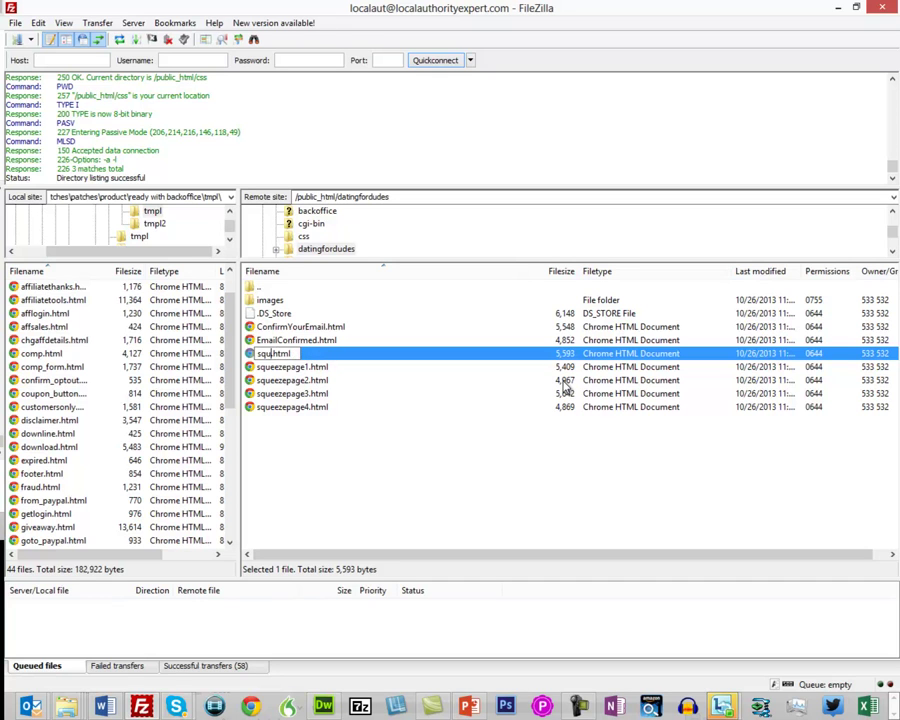
type("index")
left_click(416, 482)
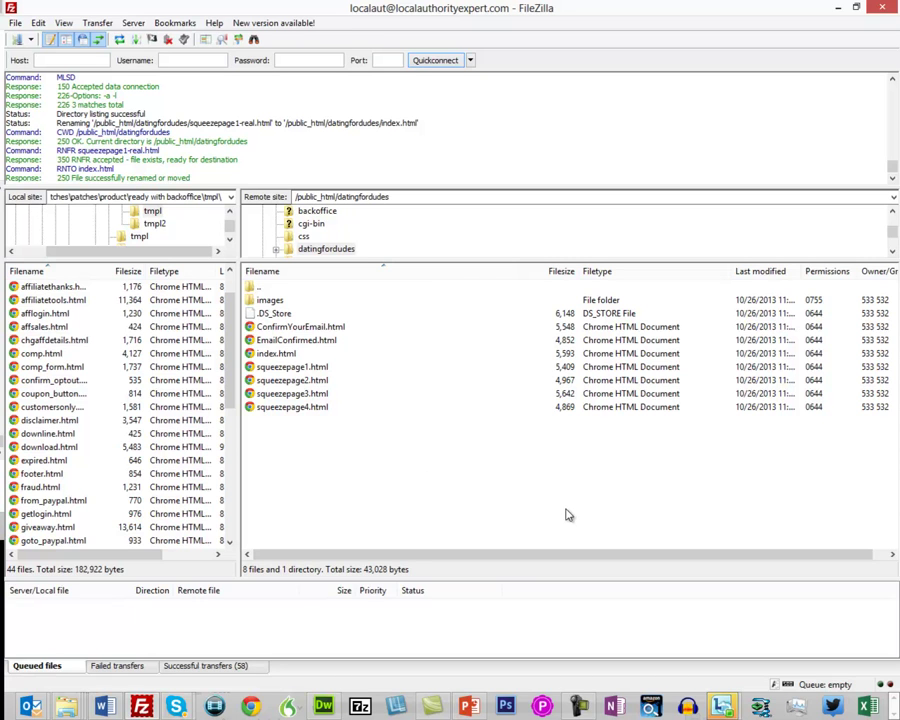
Delete ConfirmYourEmail.html, EmailConfirmed.html and squeezepage1.html through squeezepage4.html from the remote datingfordudes directory.
left_click(313, 330)
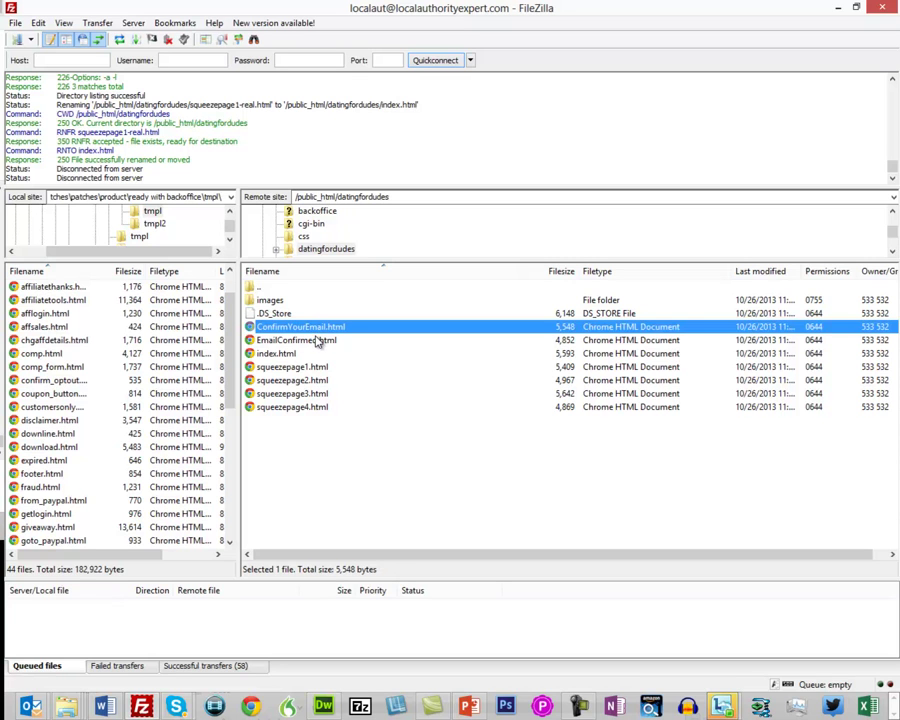
left_click(316, 341, "ctrl")
left_click(318, 367, "ctrl")
left_click(315, 381, "ctrl")
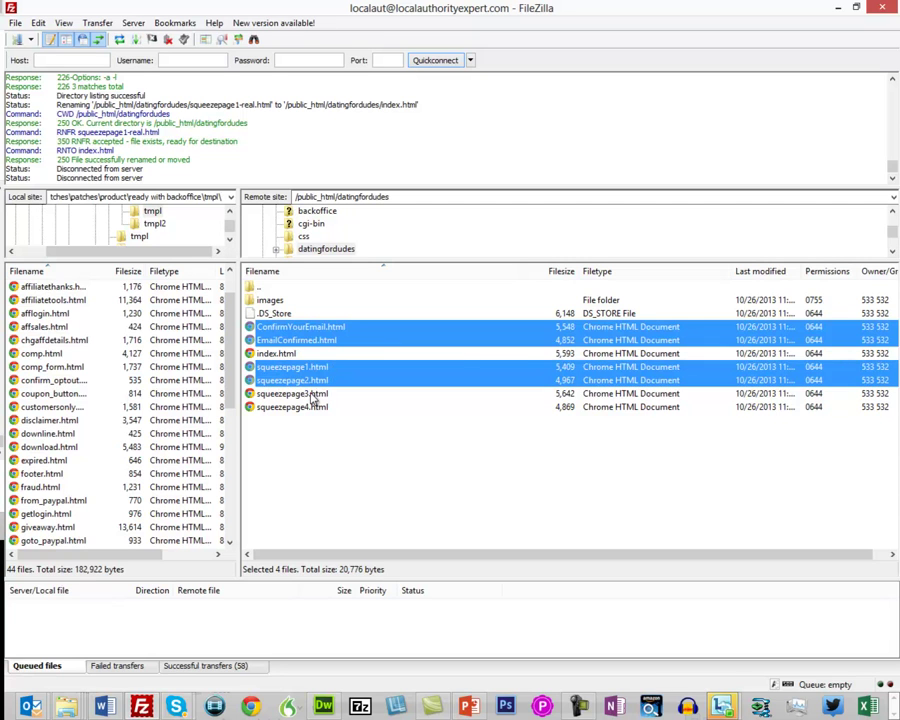
left_click(313, 395, "ctrl")
left_click(311, 408, "ctrl")
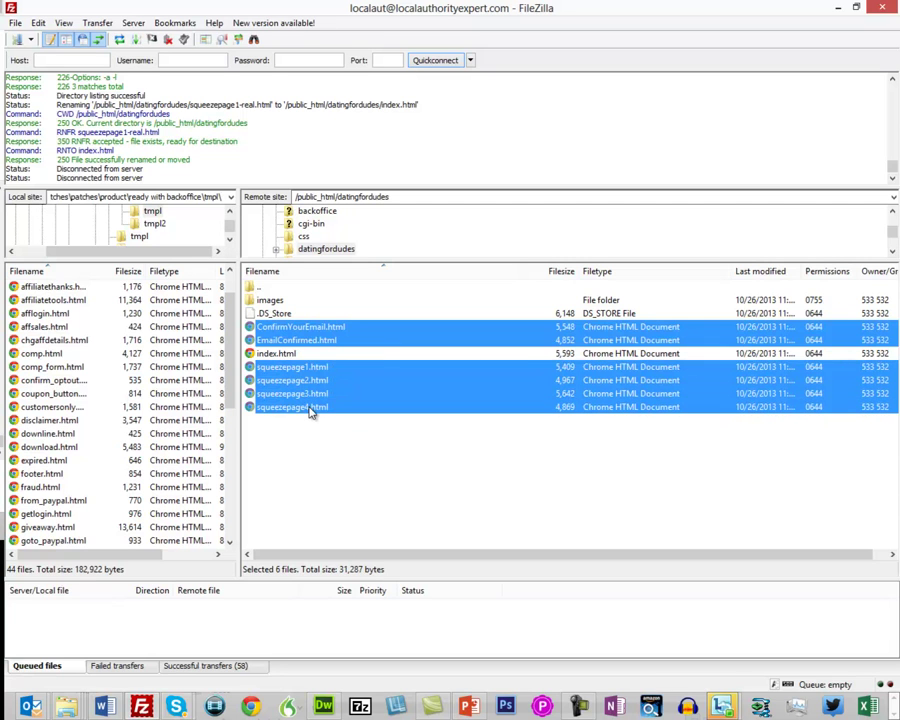
key("Delete")
left_click(466, 408)
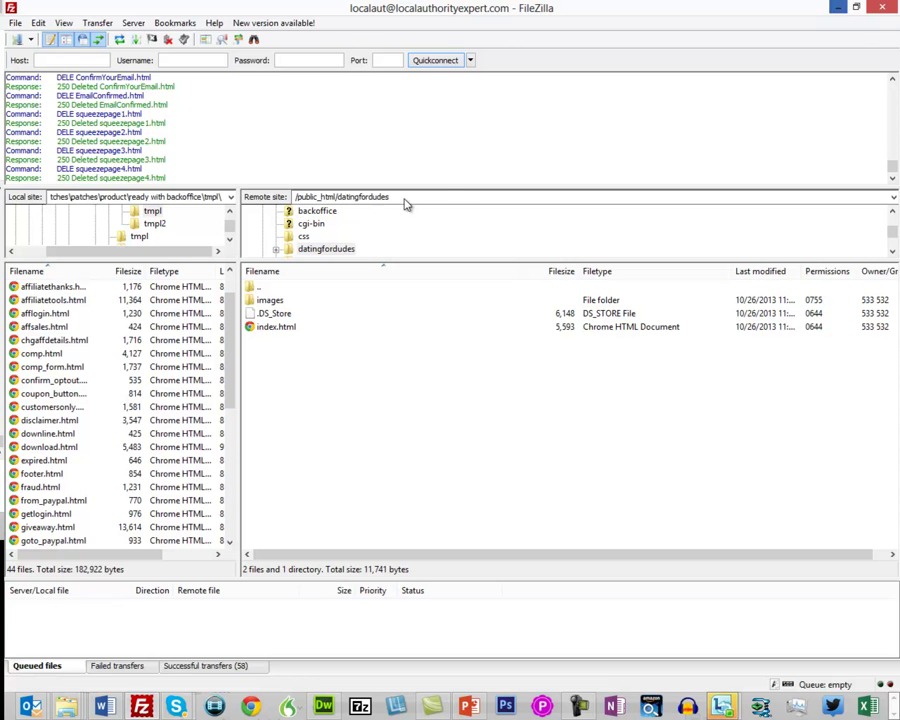
Switch to Dreamweaver and delete "To The Attraction Guide:" from the sign-up box heading in index.html, then refresh the design view.
left_click(837, 11)
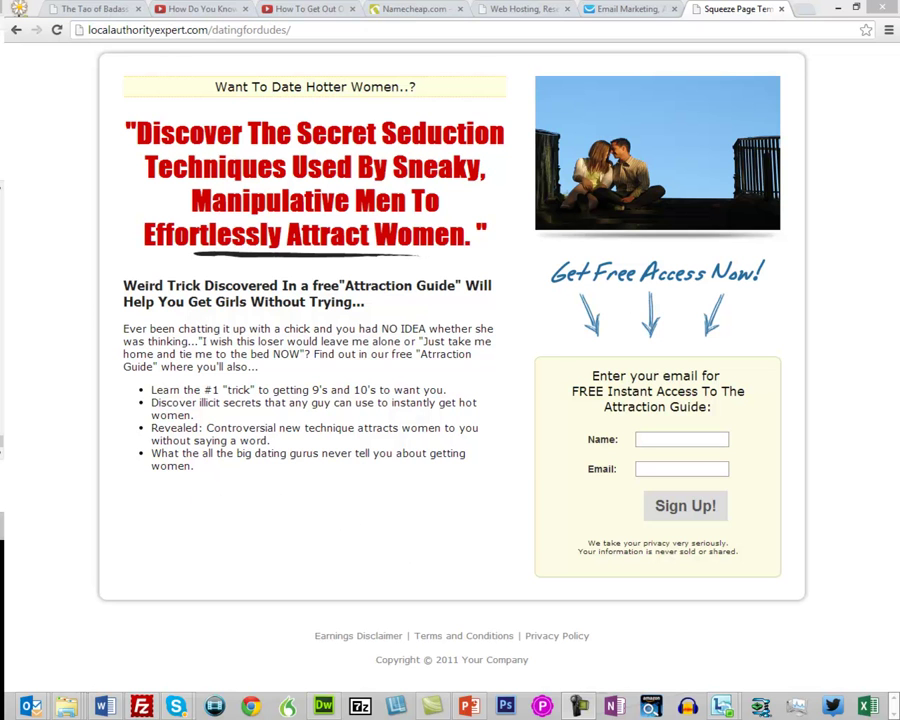
key("alt+Tab")
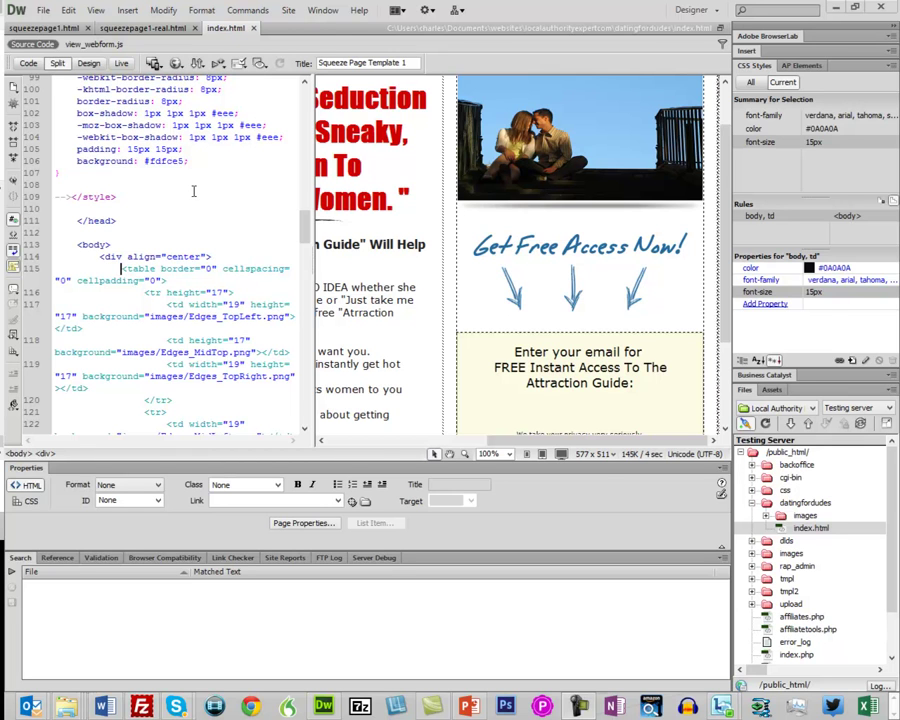
left_click(625, 367)
left_click(628, 383, "shift")
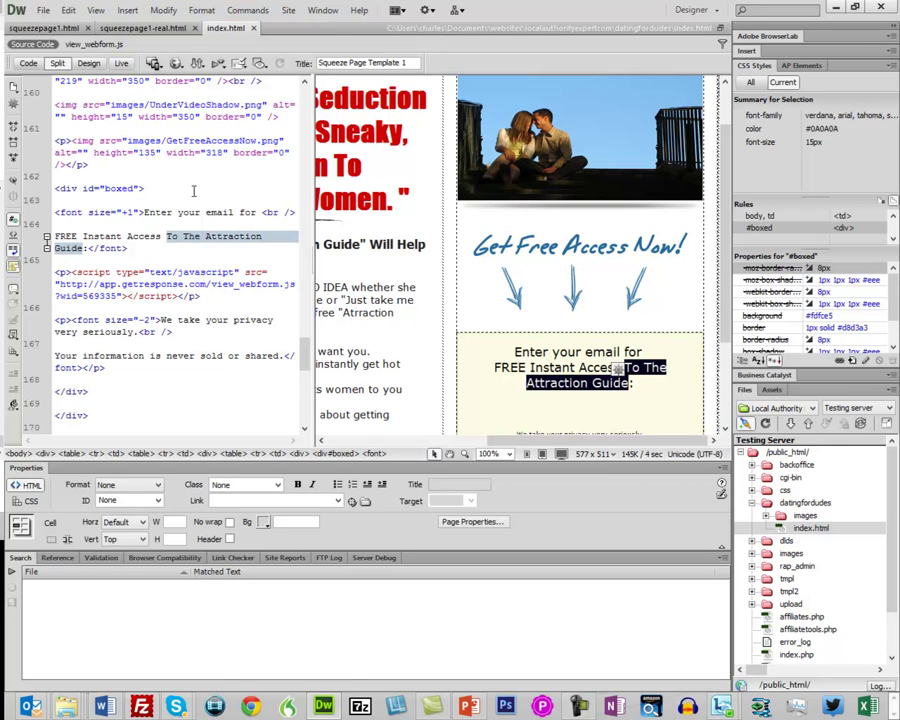
left_click(193, 191)
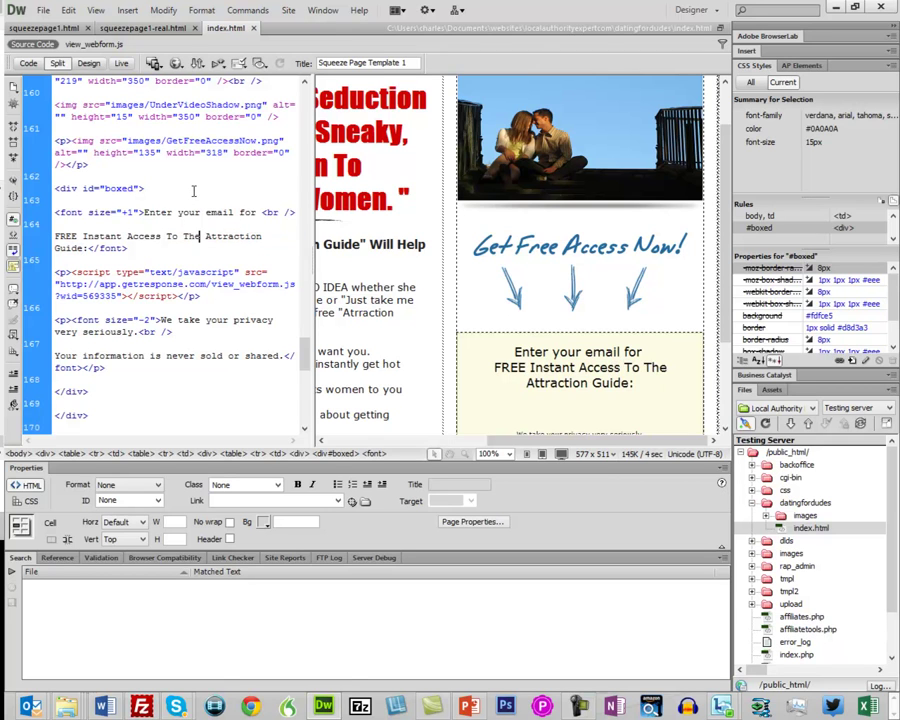
key("shift+Down")
key("shift+Left")
key("shift+Left")
key("shift+Left")
key("shift+Left")
key("shift+Left")
key("shift+Left")
key("shift+Left")
key("shift+Left")
key("shift+Left")
key("shift+Left")
key("shift+Right")
key("shift+Right")
key("shift+Right")
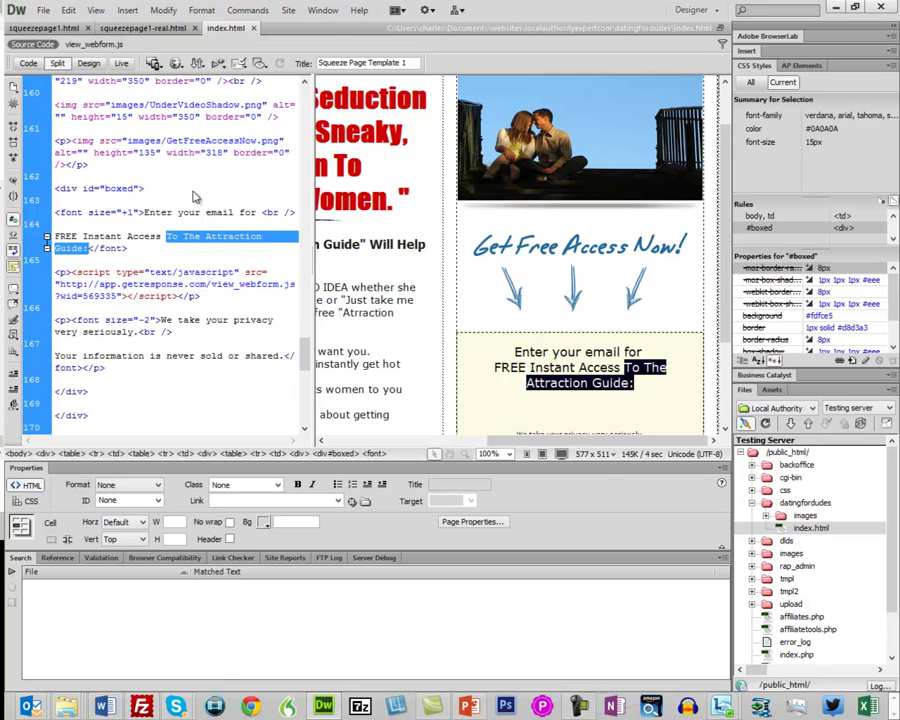
key("Delete")
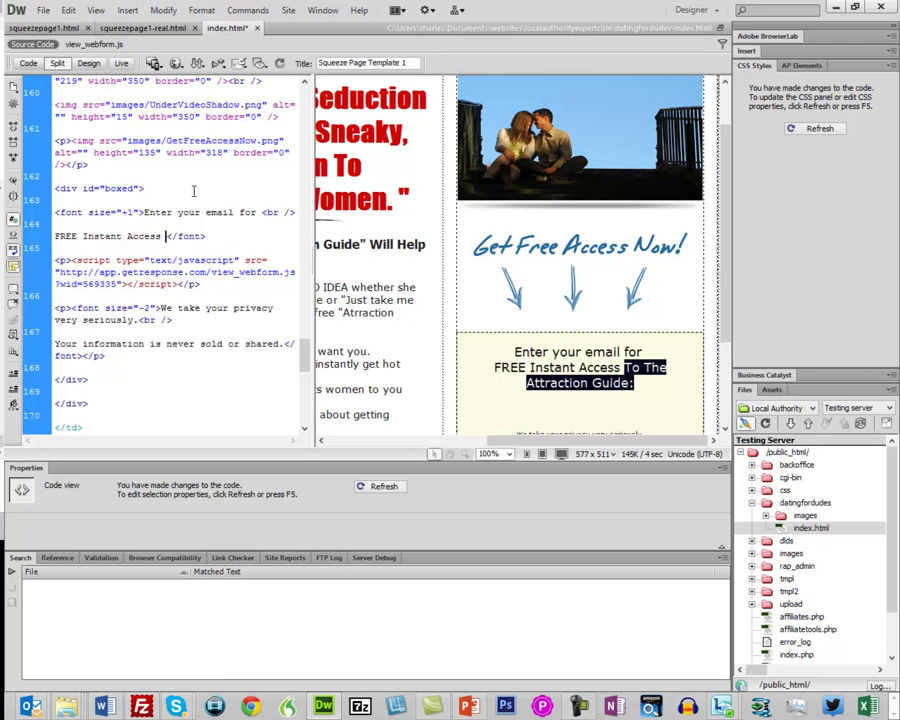
key("F5")
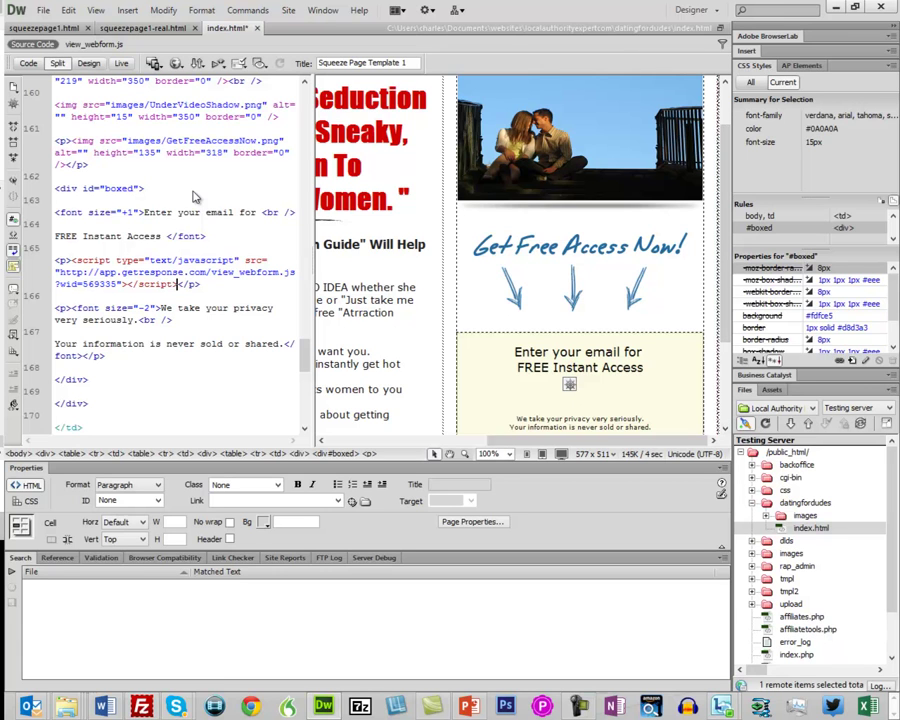
Delete the "Get Free Access Now!" arrows image above the sign-up box in index.html.
left_click(580, 270)
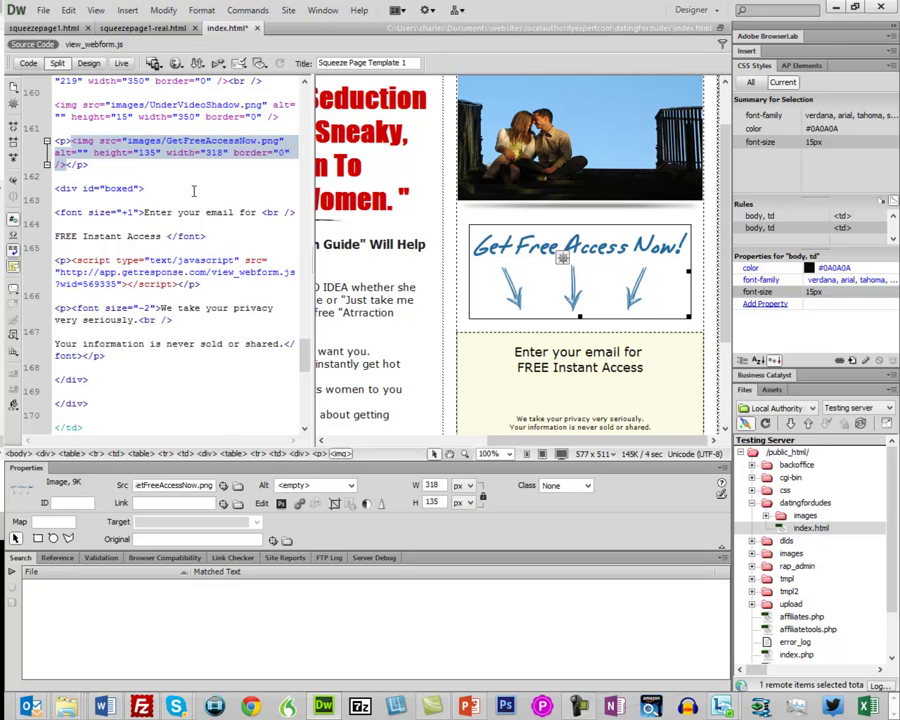
key("Delete")
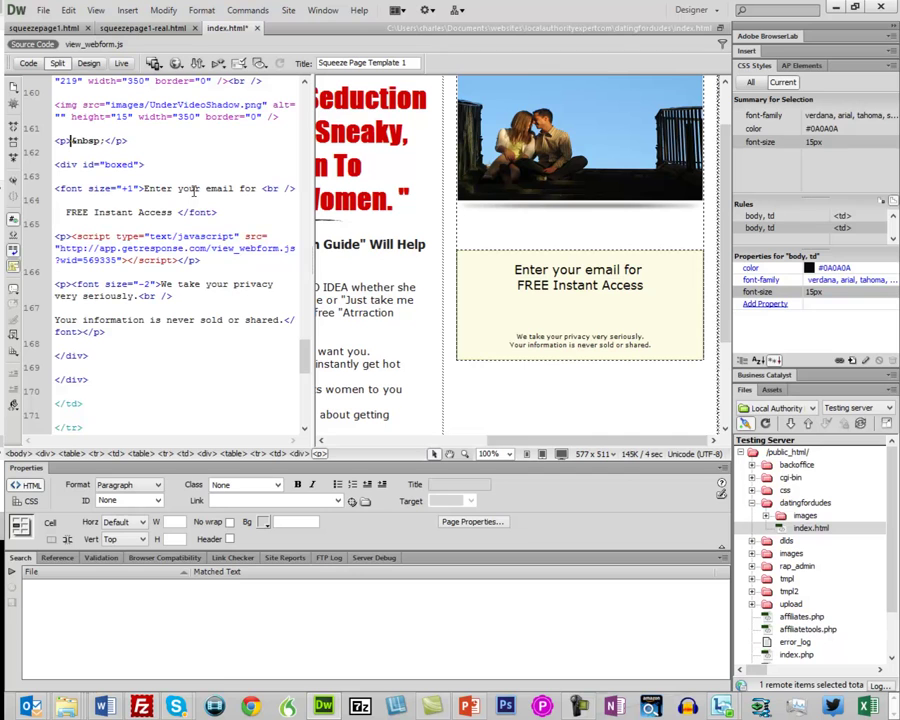
key("alt+c")
key("Delete")
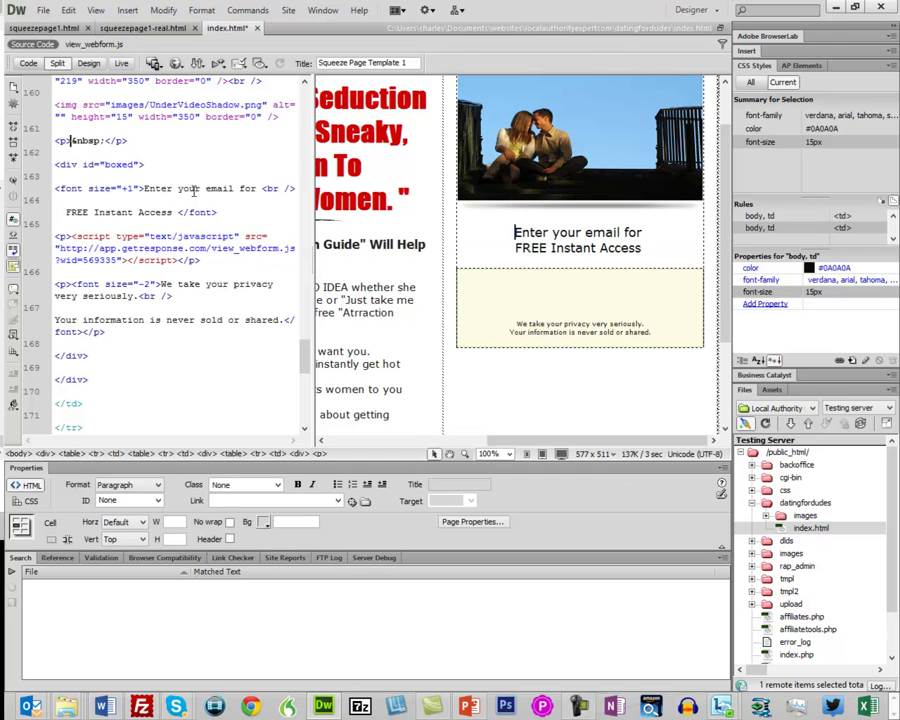
key("Left")
key("Left")
key("Left")
key("Left")
key("Left")
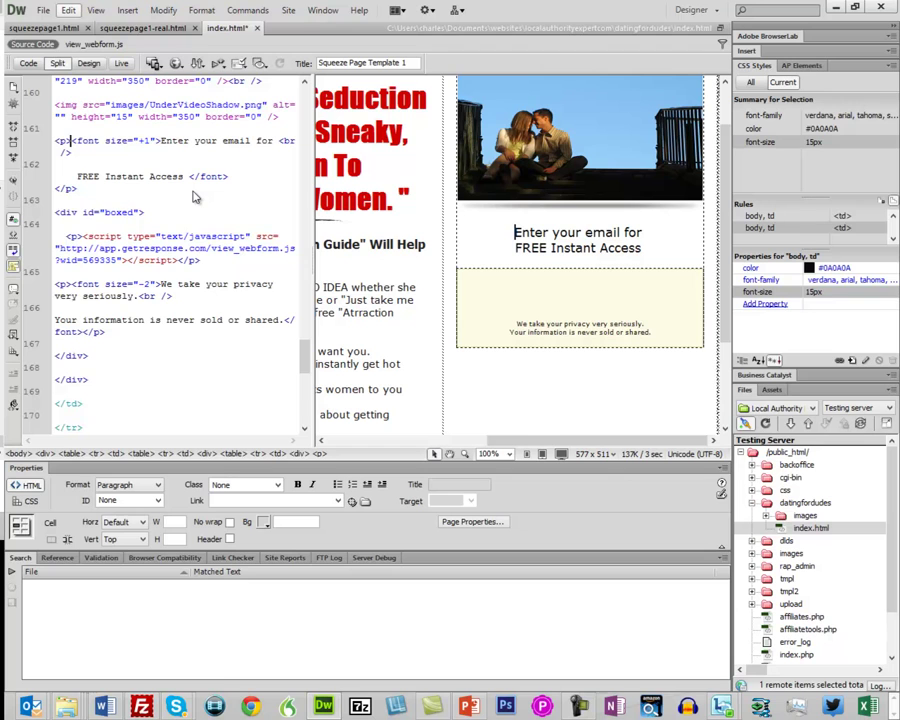
key("Down")
key("Down")
key("Down")
key("Down")
key("Up")
key("Up")
key("Up")
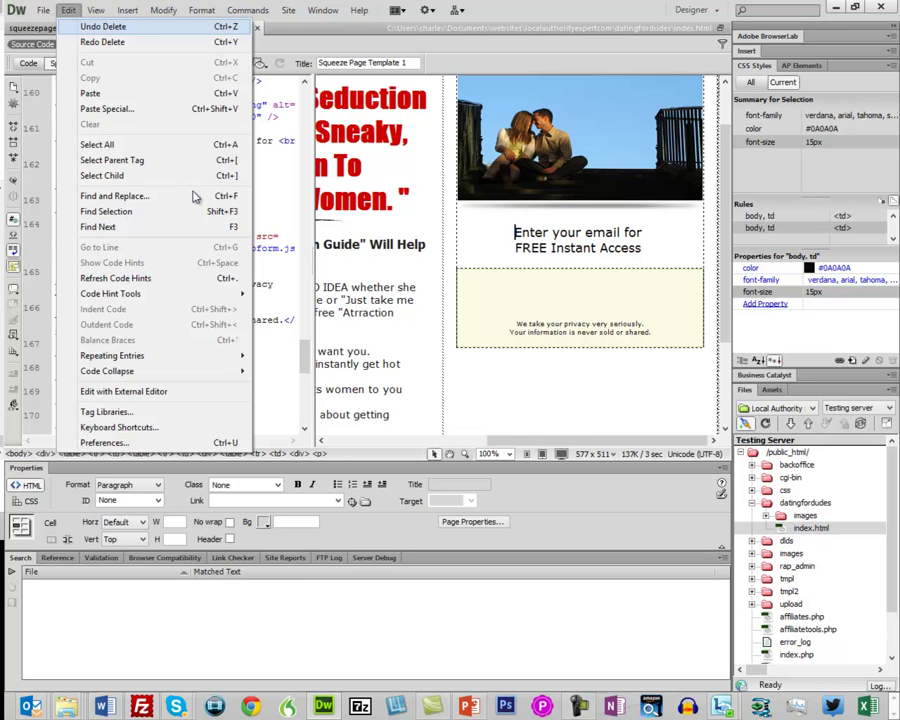
key("Return")
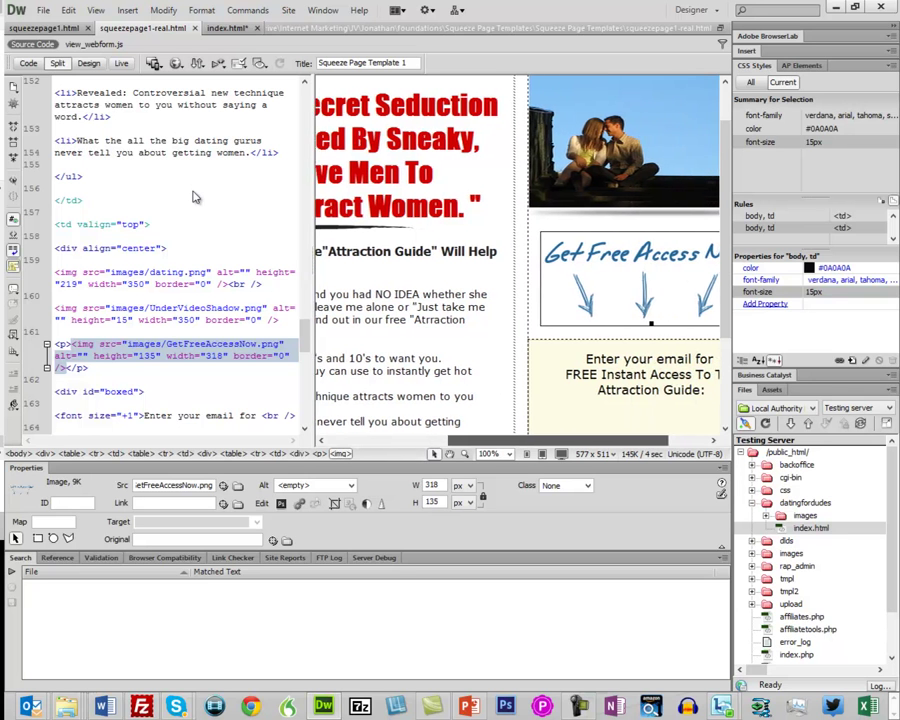
Switch to the browser and check the live datingfordudes squeeze page.
key("alt+Tab")
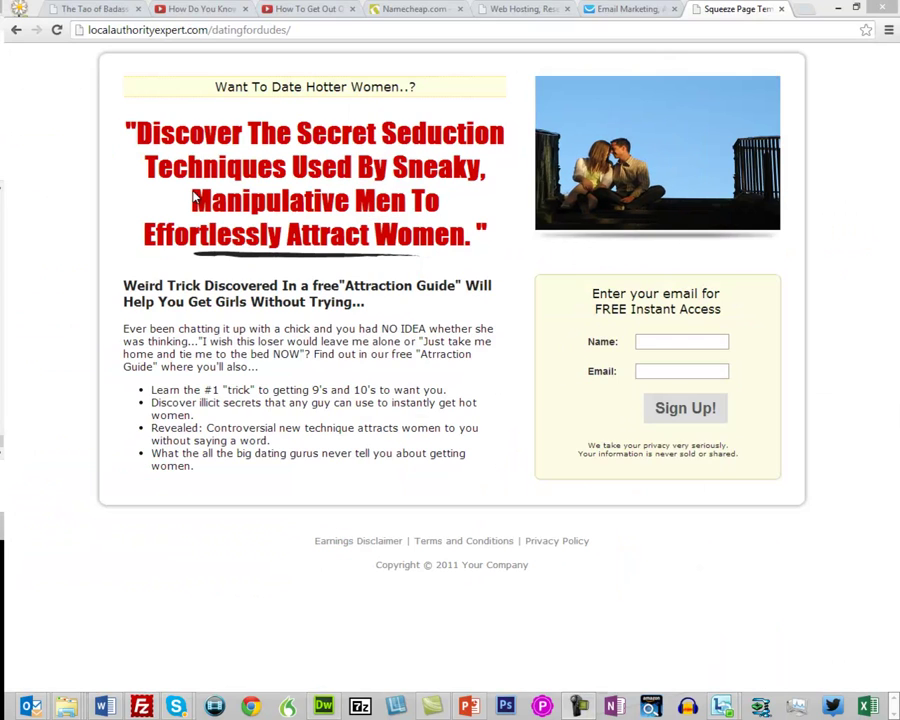